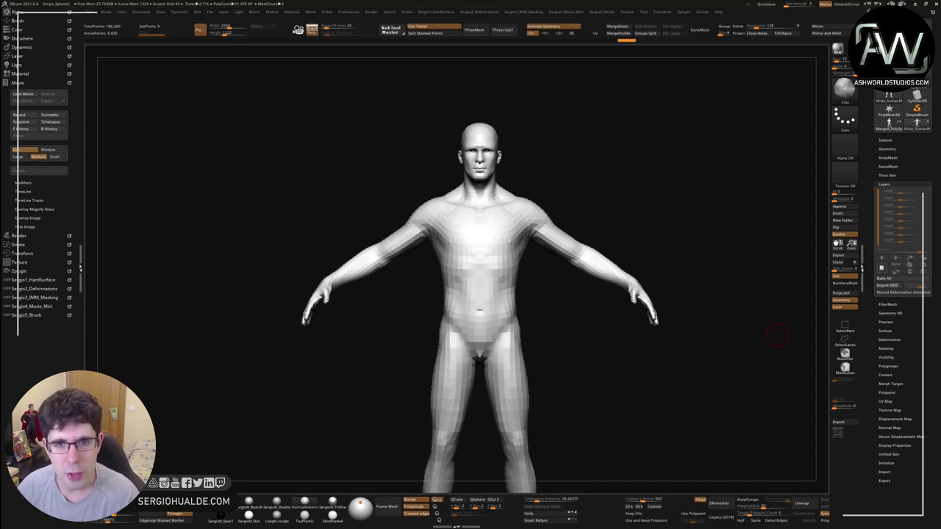
Orbit the figure to inspect it from several sides, ending on a front view
{"action": "right_click_drag", "start_coordinate": [493, 325], "coordinate": [503, 282]}
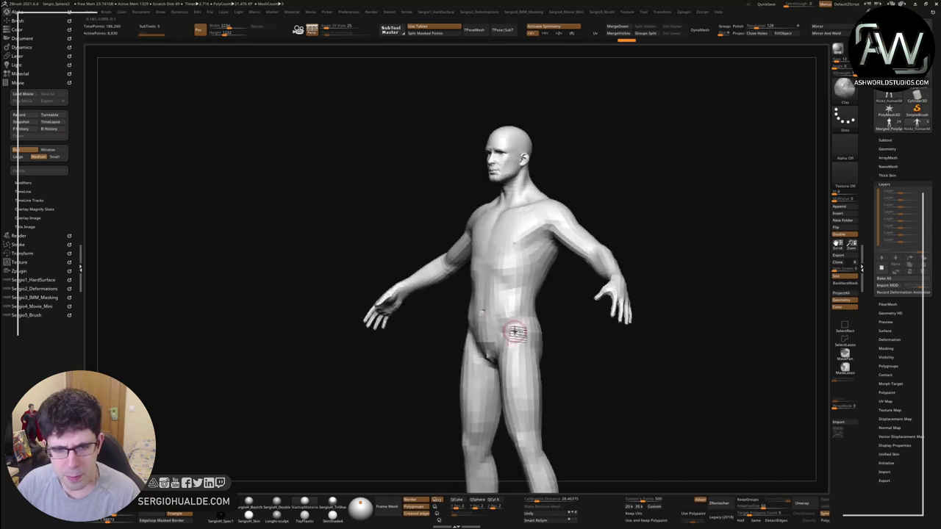
{"action": "key", "text": "shift"}
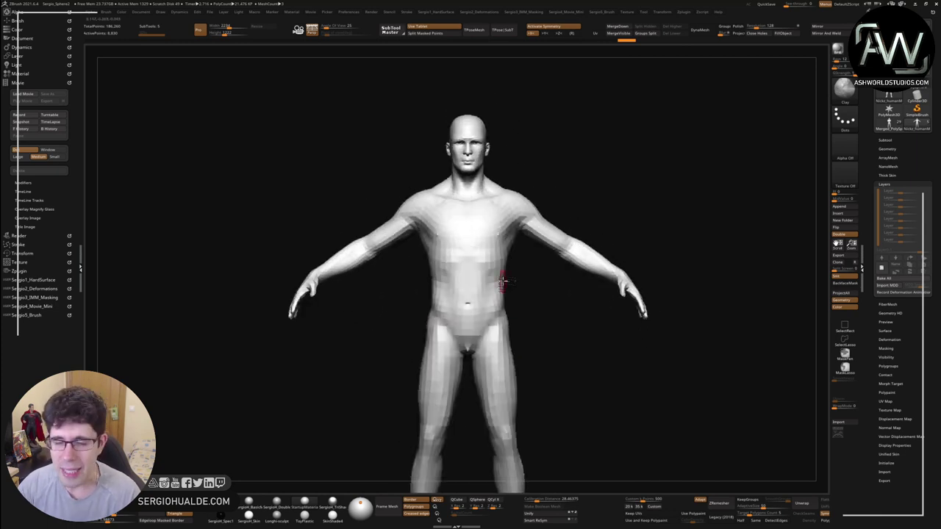
{"action": "mouse_move", "coordinate": [505, 282]}
{"action": "right_mouse_down"}
{"action": "mouse_move", "coordinate": [521, 280]}
{"action": "mouse_move", "coordinate": [529, 294]}
{"action": "mouse_move", "coordinate": [504, 301]}
{"action": "mouse_move", "coordinate": [508, 313]}
{"action": "right_mouse_up"}
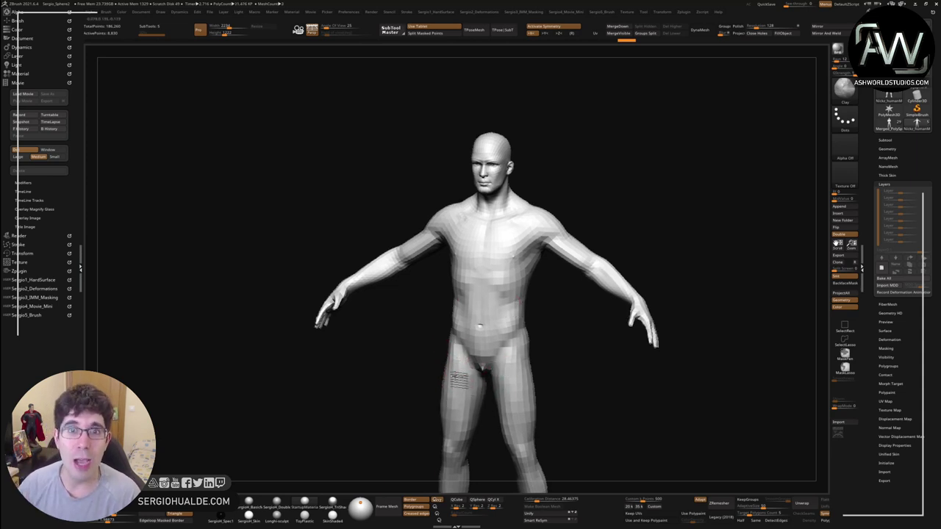
{"action": "right_click_drag", "start_coordinate": [452, 382], "coordinate": [442, 363]}
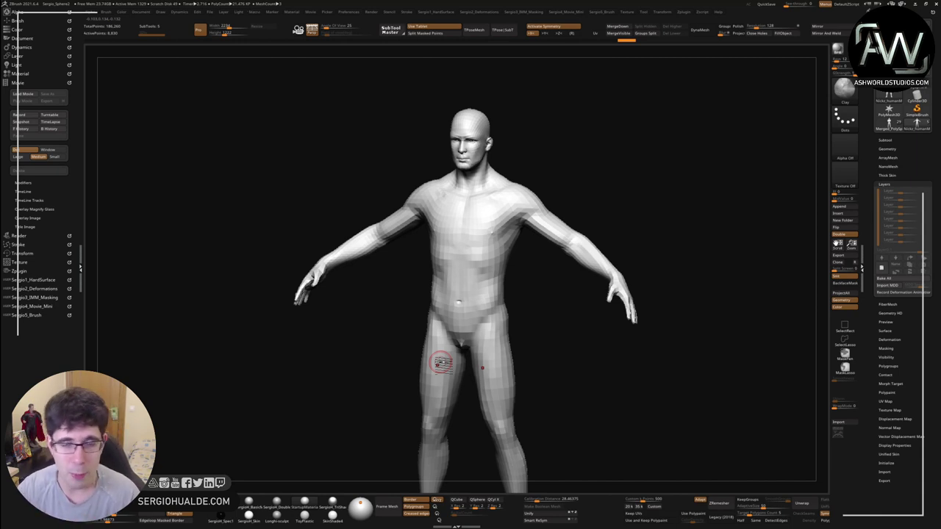
{"action": "right_click_drag", "start_coordinate": [441, 362], "coordinate": [480, 337]}
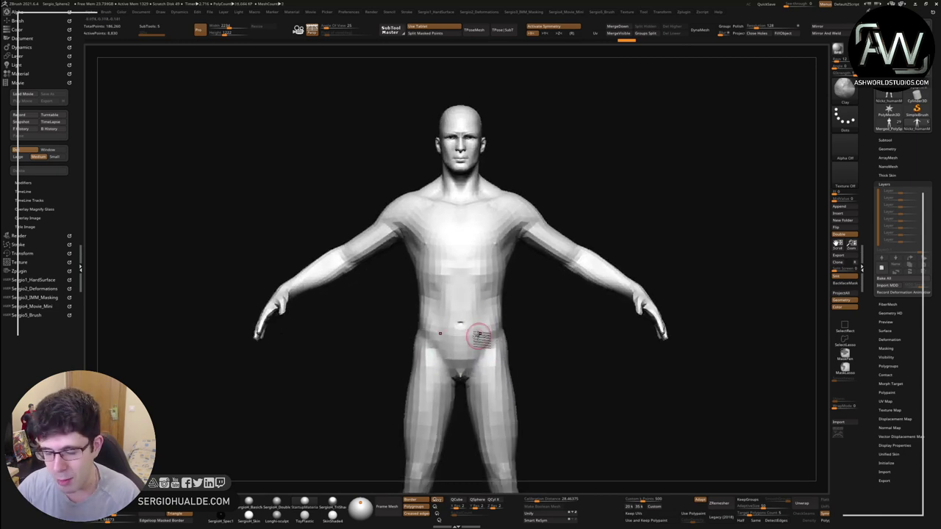
{"action": "right_click_drag", "start_coordinate": [479, 336], "coordinate": [496, 335]}
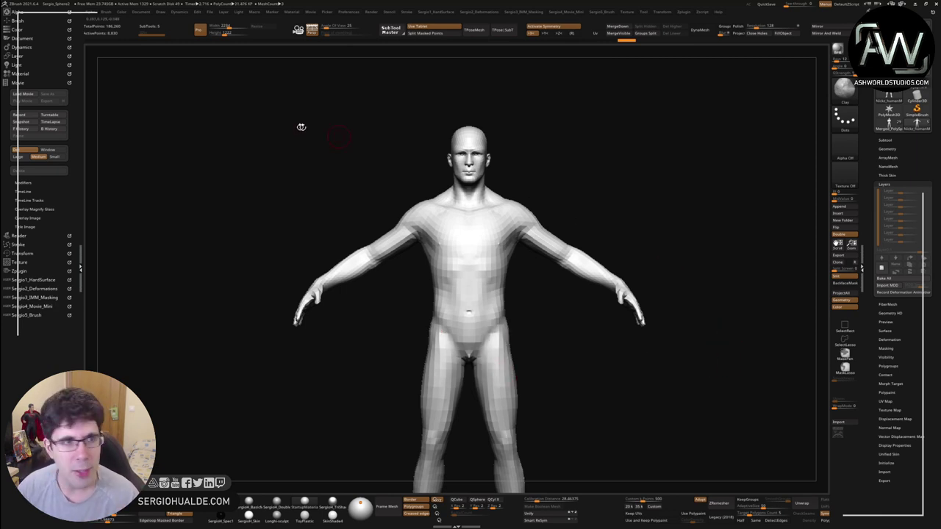
Zoom the document out to show the whole canvas frame, then recentre on the figure
{"action": "left_click", "coordinate": [141, 12]}
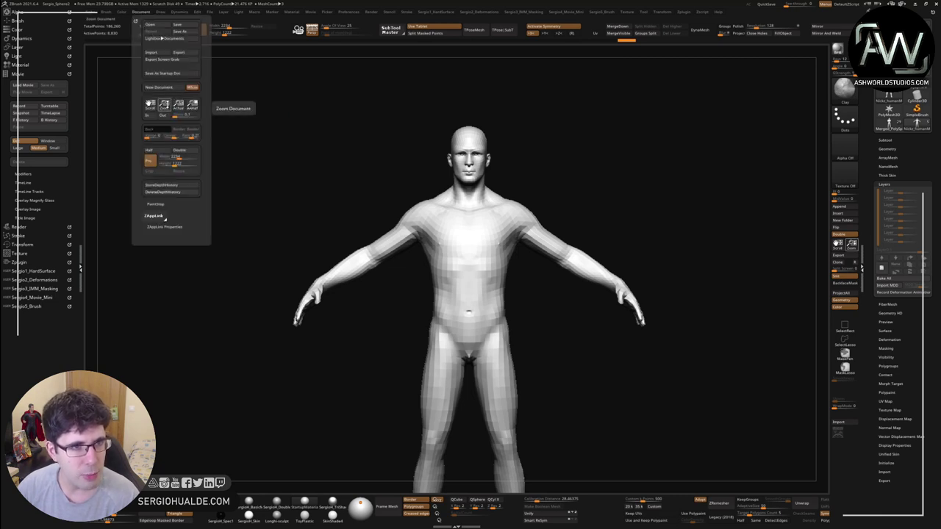
{"action": "left_click_drag", "start_coordinate": [164, 106], "coordinate": [165, 82]}
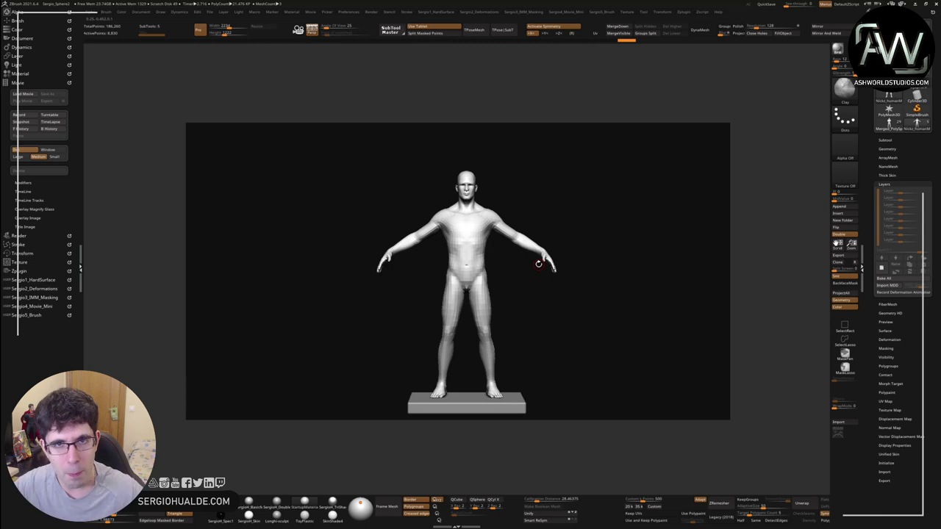
{"action": "mouse_move", "coordinate": [539, 263]}
{"action": "right_mouse_down", "text": "ctrl"}
{"action": "mouse_move", "coordinate": [509, 302]}
{"action": "mouse_move", "coordinate": [487, 287]}
{"action": "mouse_move", "coordinate": [520, 300]}
{"action": "mouse_move", "coordinate": [500, 306]}
{"action": "mouse_move", "coordinate": [529, 297]}
{"action": "mouse_move", "coordinate": [515, 309]}
{"action": "mouse_move", "coordinate": [507, 295]}
{"action": "right_mouse_up", "text": "ctrl"}
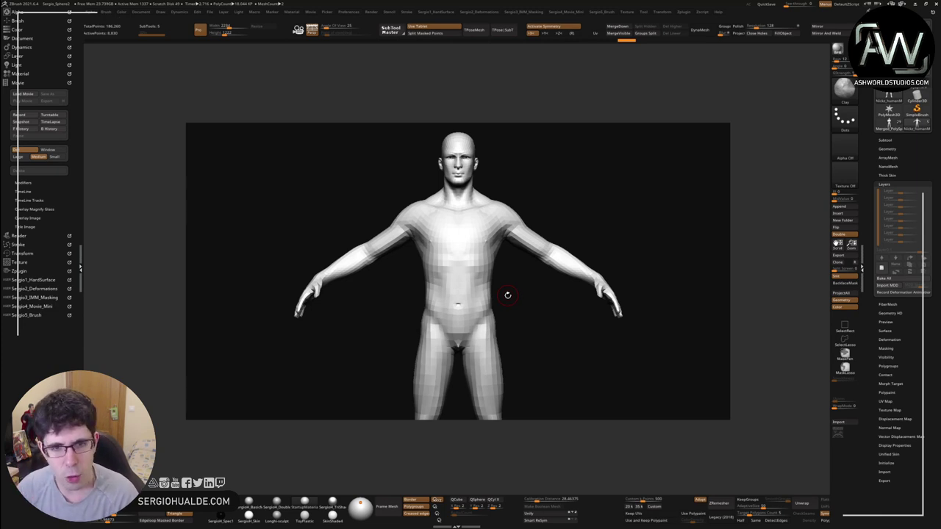
Expand Movie > TimeLine and turn on Show so the timeline track appears above the canvas
{"action": "left_click_drag", "start_coordinate": [507, 294], "coordinate": [508, 290]}
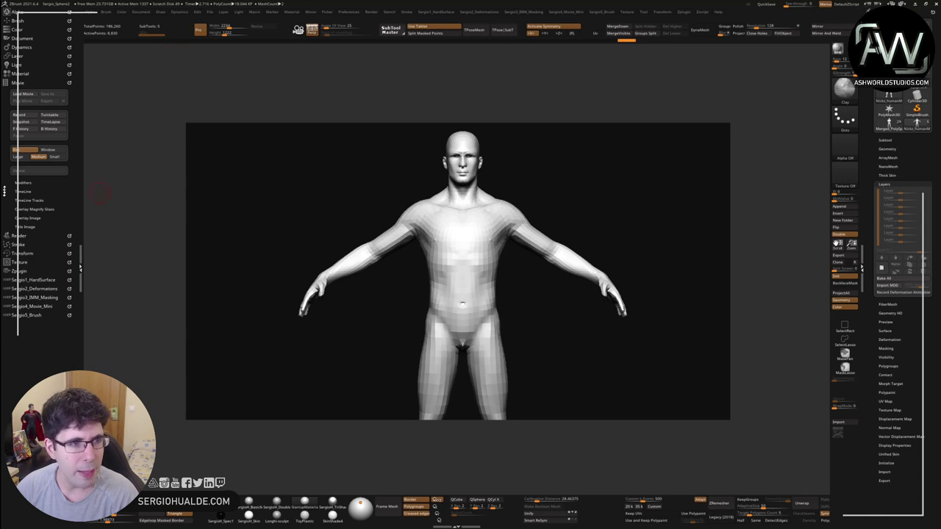
{"action": "left_click", "coordinate": [24, 192]}
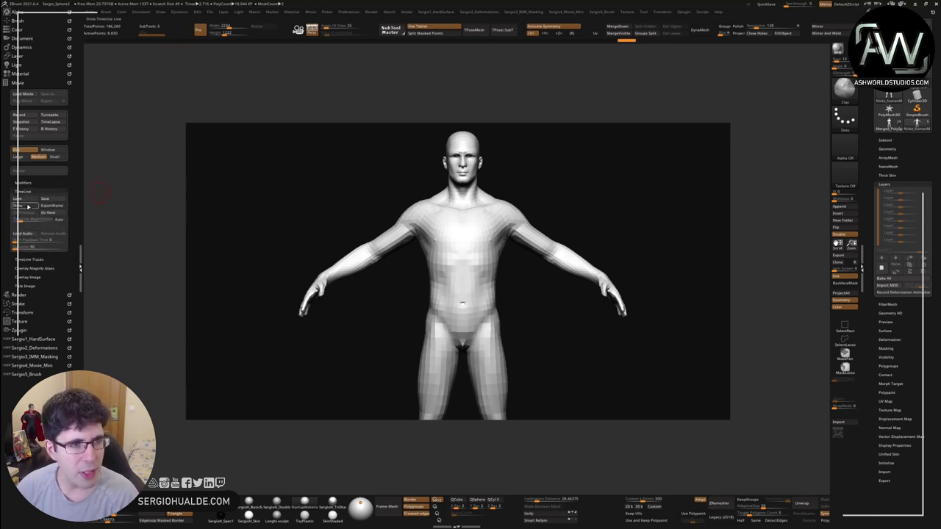
{"action": "left_click", "coordinate": [28, 207]}
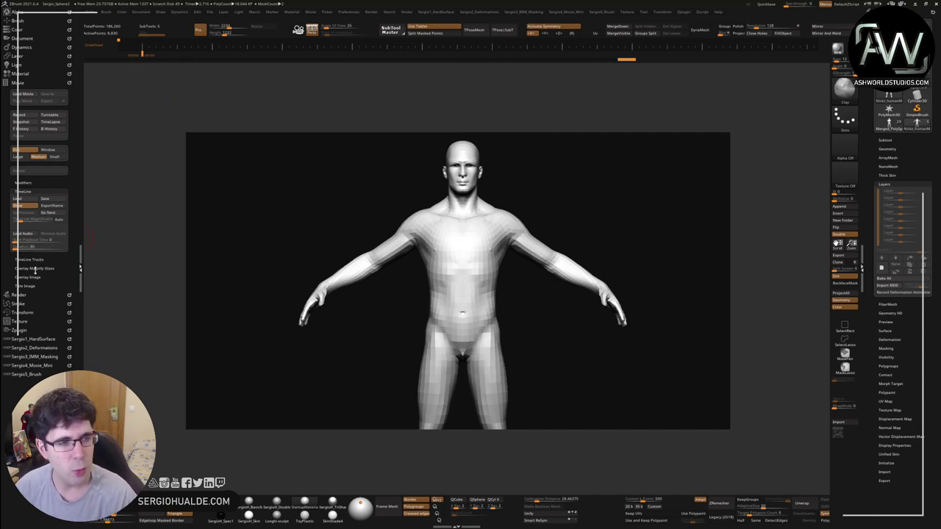
Expand Movie > TimeLine Tracks, comparing it with the TimeLine settings, to list Camera, Color, Material and Layer
{"action": "left_click", "coordinate": [45, 259]}
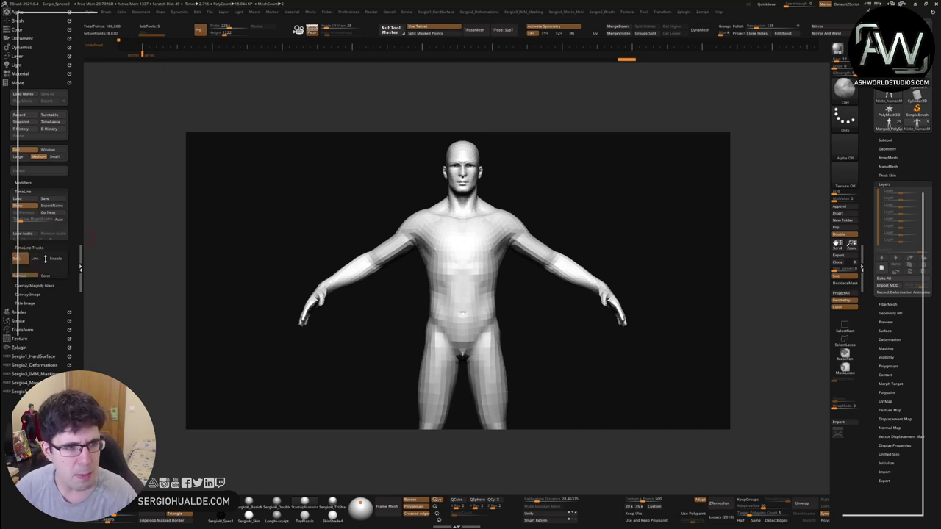
{"action": "left_click", "coordinate": [36, 192]}
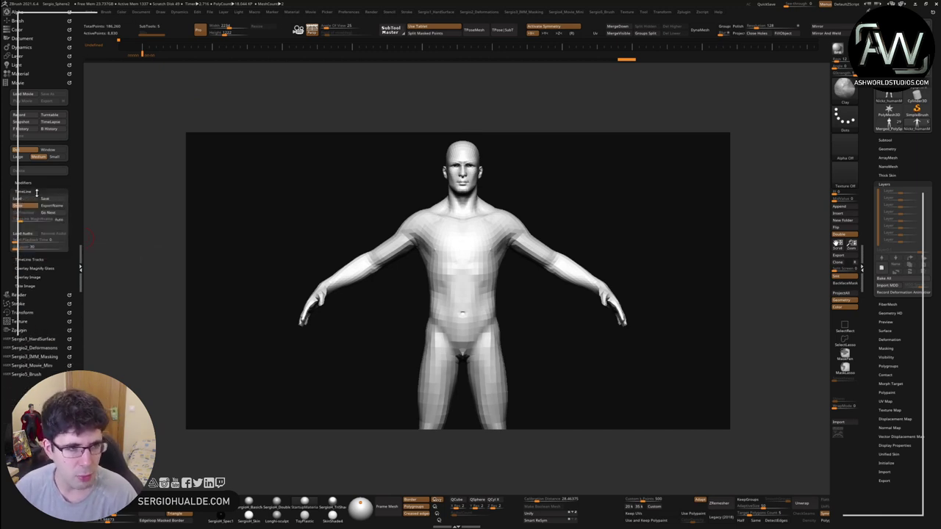
{"action": "left_click", "coordinate": [31, 260]}
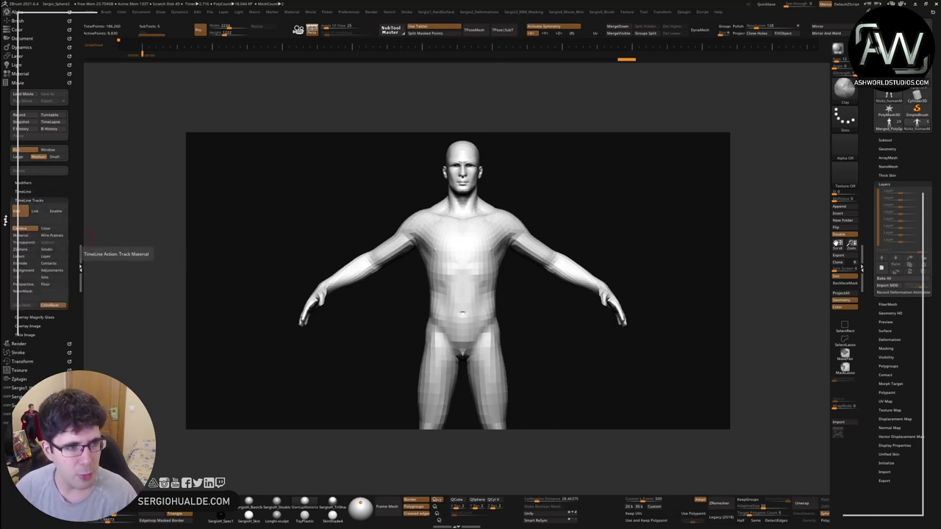
{"action": "left_click", "coordinate": [23, 191]}
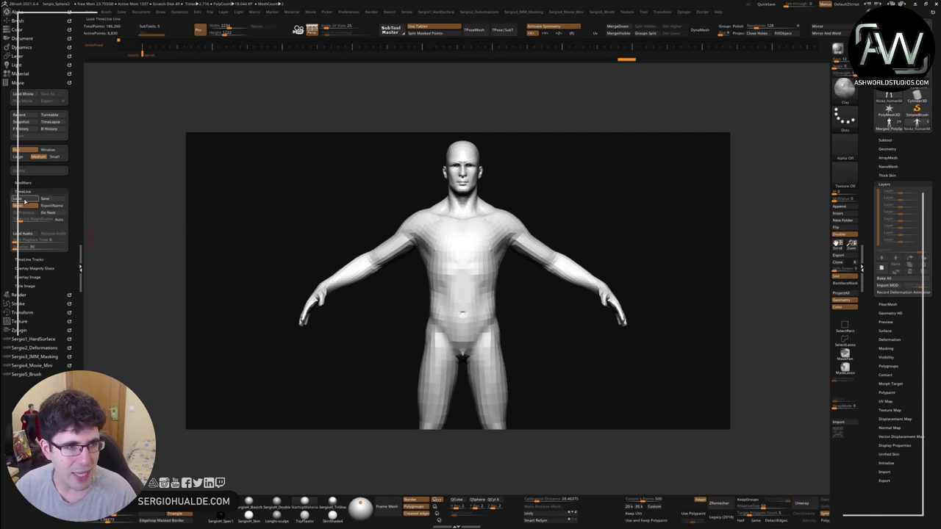
{"action": "left_click", "coordinate": [28, 259]}
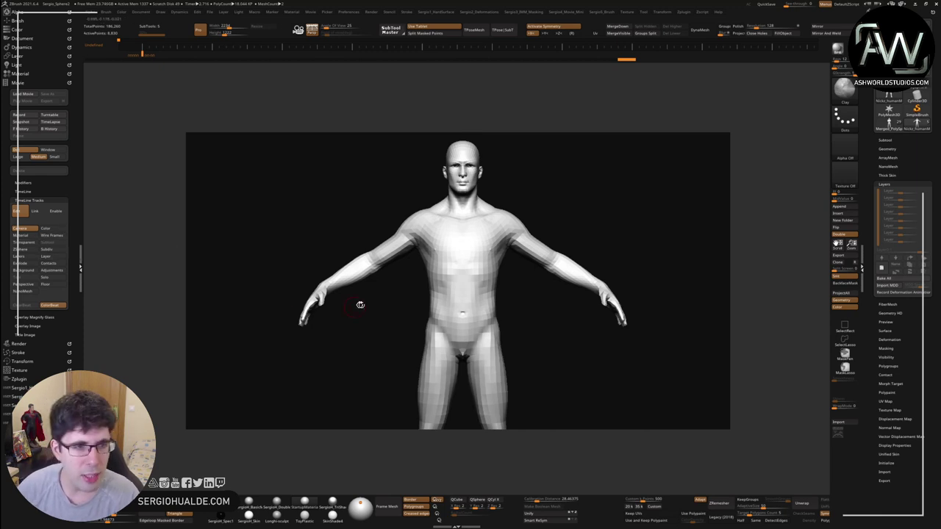
Enable the Camera track, key a three-quarter side view, and scrub the timeline to preview
{"action": "left_click", "coordinate": [27, 229]}
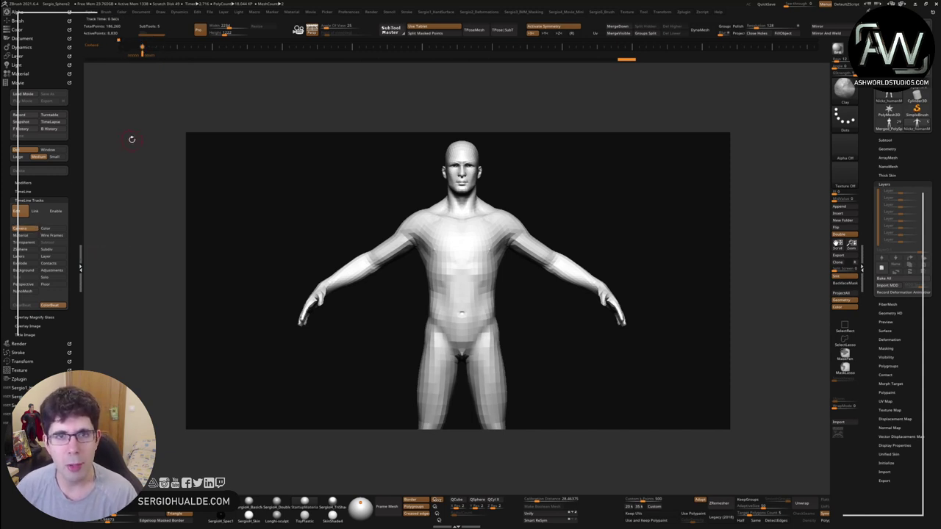
{"action": "mouse_move", "coordinate": [477, 271]}
{"action": "right_mouse_down"}
{"action": "mouse_move", "coordinate": [584, 299]}
{"action": "mouse_move", "coordinate": [563, 300]}
{"action": "mouse_move", "coordinate": [563, 309]}
{"action": "mouse_move", "coordinate": [536, 272]}
{"action": "right_mouse_up"}
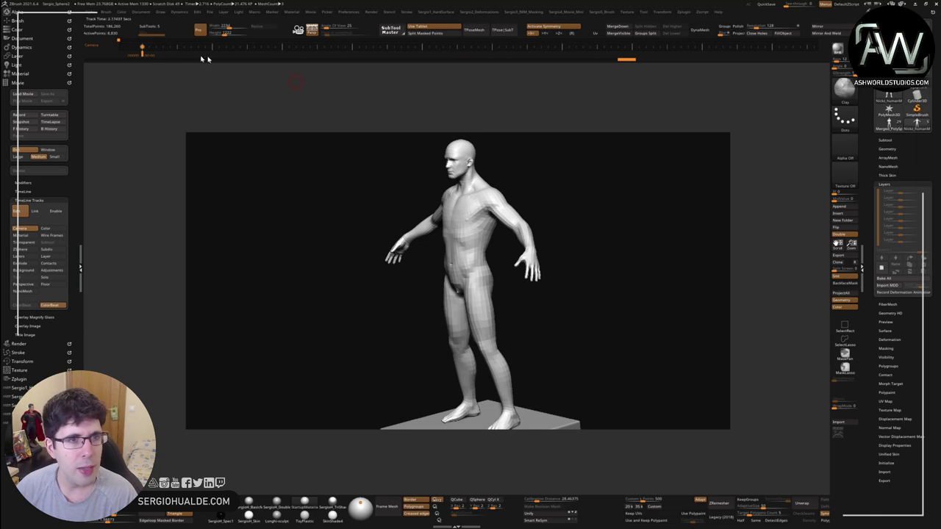
{"action": "left_click", "coordinate": [282, 47]}
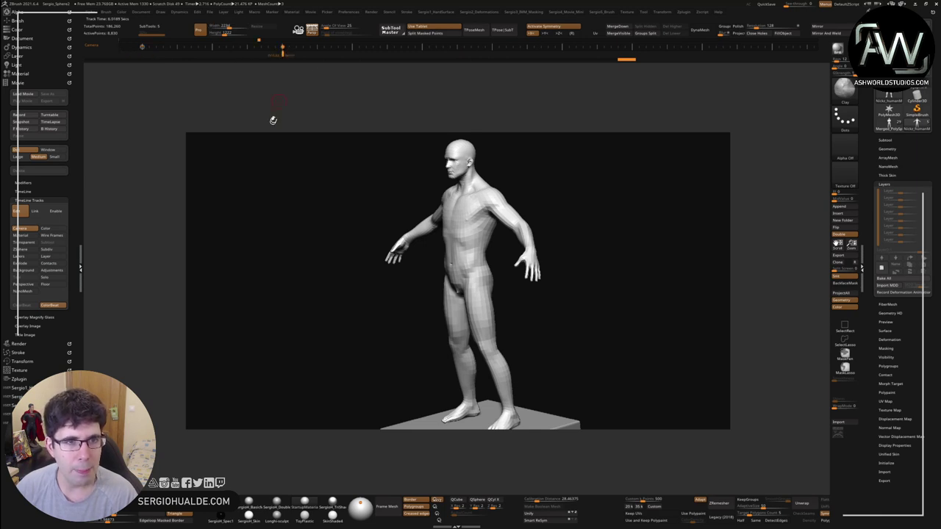
{"action": "mouse_move", "coordinate": [282, 53]}
{"action": "left_mouse_down"}
{"action": "mouse_move", "coordinate": [148, 55]}
{"action": "mouse_move", "coordinate": [292, 55]}
{"action": "mouse_move", "coordinate": [284, 56]}
{"action": "left_mouse_up"}
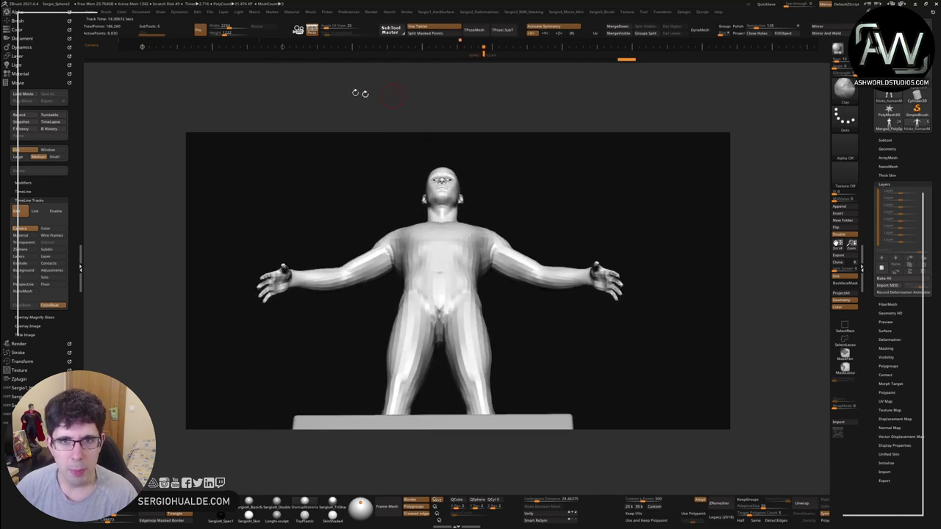
{"action": "mouse_move", "coordinate": [484, 55]}
{"action": "left_mouse_down"}
{"action": "mouse_move", "coordinate": [239, 65]}
{"action": "mouse_move", "coordinate": [490, 65]}
{"action": "mouse_move", "coordinate": [294, 50]}
{"action": "left_mouse_up"}
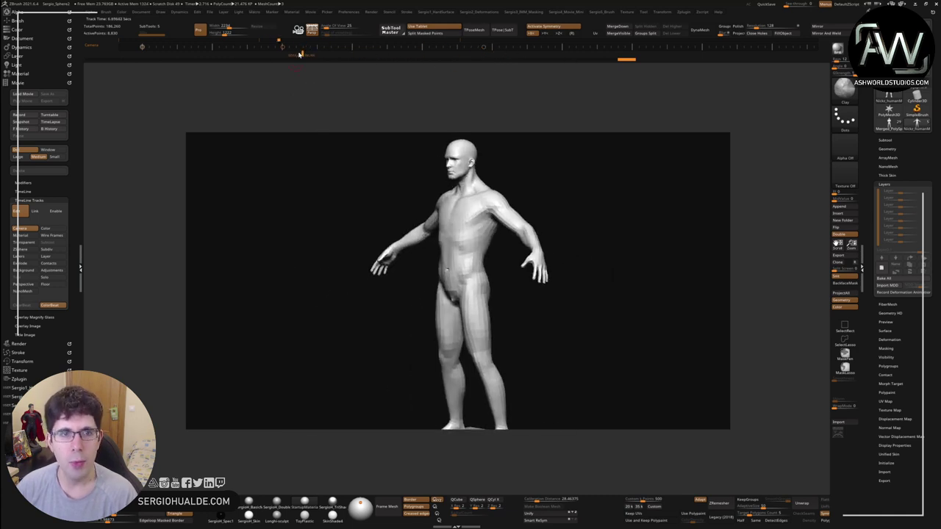
Move the time marker later on the timeline and add another camera keyframe there
{"action": "mouse_move", "coordinate": [303, 54]}
{"action": "left_mouse_down"}
{"action": "mouse_move", "coordinate": [145, 59]}
{"action": "mouse_move", "coordinate": [364, 54]}
{"action": "left_mouse_up"}
{"action": "left_click", "coordinate": [314, 54]}
{"action": "left_click", "coordinate": [483, 49]}
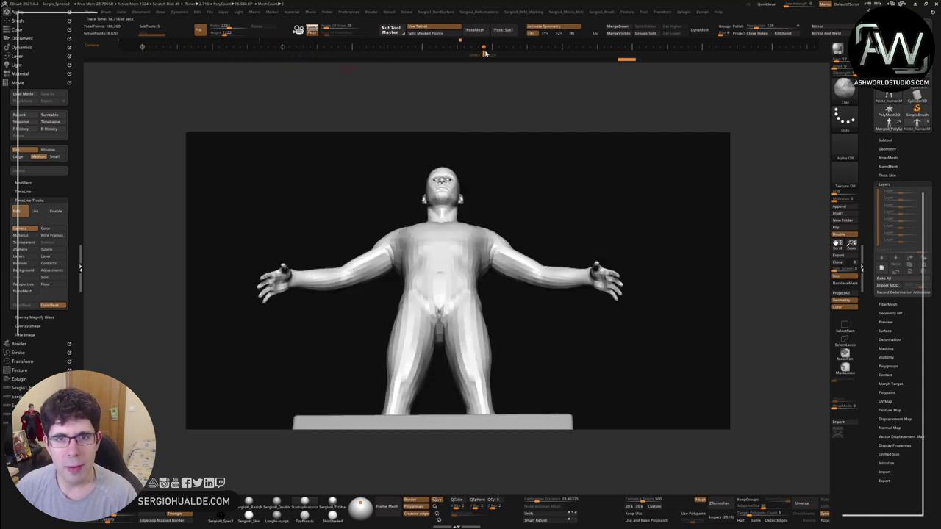
{"action": "left_click", "coordinate": [480, 49]}
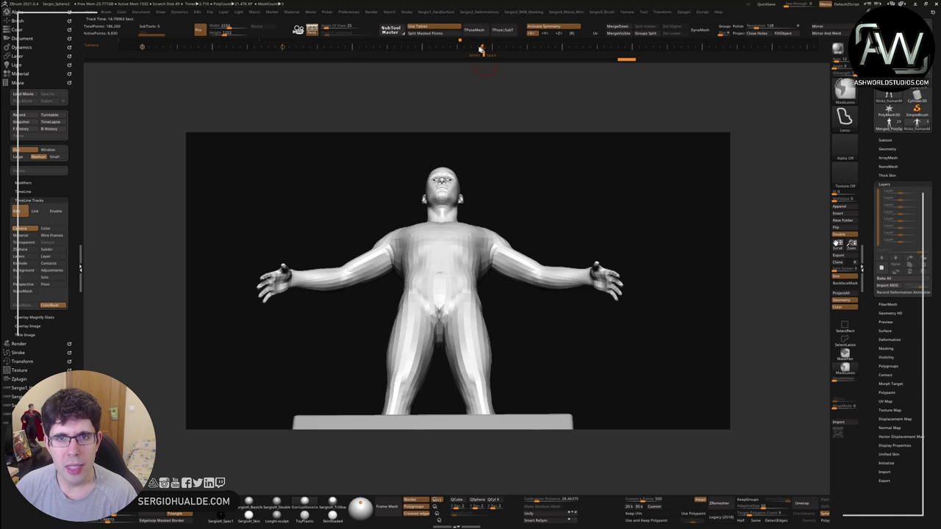
{"action": "left_click", "coordinate": [424, 47]}
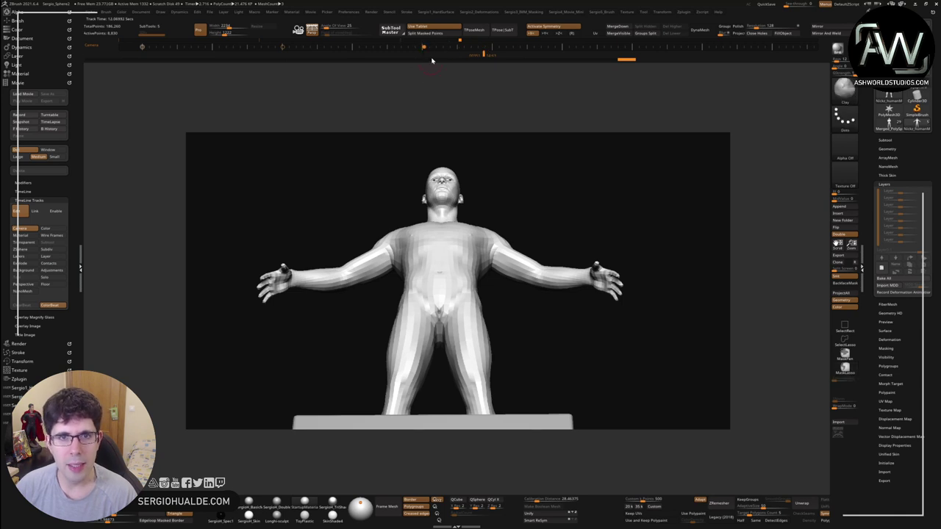
Scrub back and forth along the timeline to preview the camera animation
{"action": "mouse_move", "coordinate": [432, 61]}
{"action": "left_mouse_down"}
{"action": "mouse_move", "coordinate": [190, 58]}
{"action": "mouse_move", "coordinate": [354, 78]}
{"action": "mouse_move", "coordinate": [144, 45]}
{"action": "left_mouse_up"}
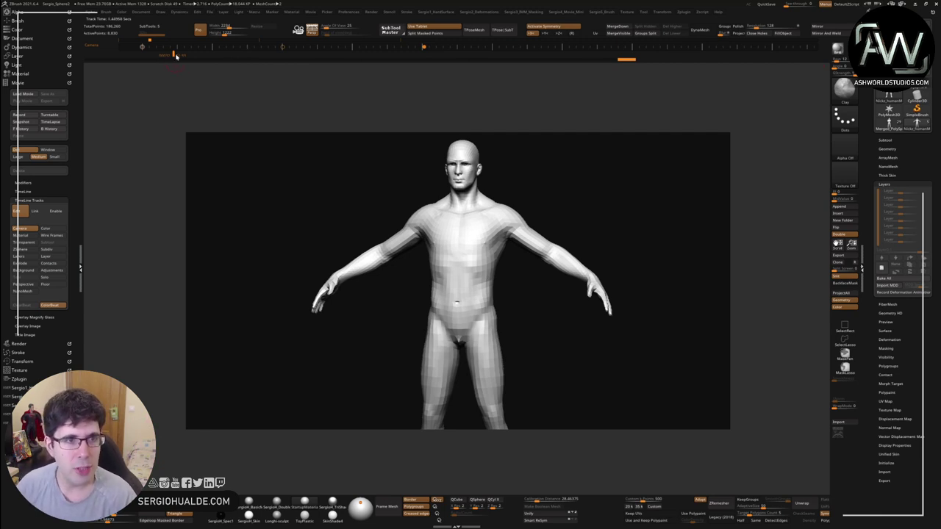
{"action": "mouse_move", "coordinate": [175, 56]}
{"action": "left_mouse_down"}
{"action": "mouse_move", "coordinate": [284, 66]}
{"action": "mouse_move", "coordinate": [148, 54]}
{"action": "mouse_move", "coordinate": [424, 72]}
{"action": "left_mouse_up"}
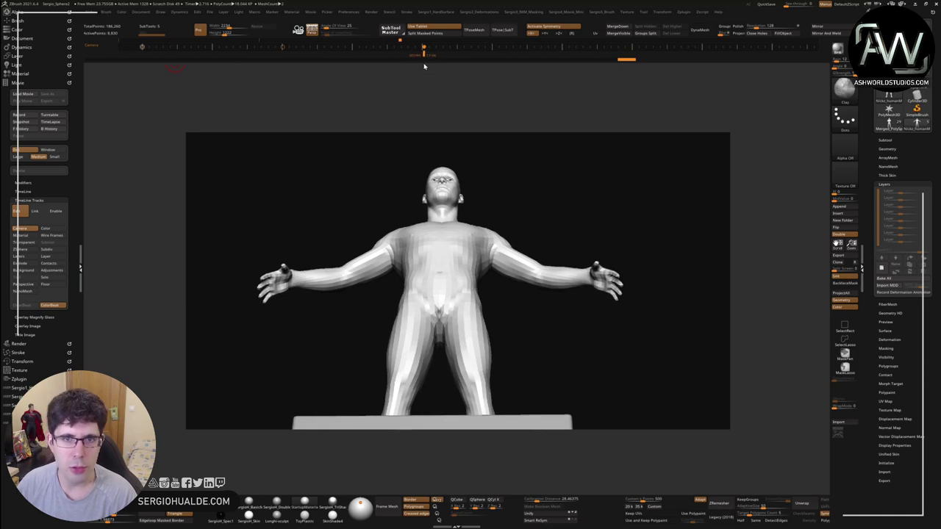
{"action": "mouse_move", "coordinate": [425, 72]}
{"action": "left_mouse_down"}
{"action": "mouse_move", "coordinate": [380, 54]}
{"action": "mouse_move", "coordinate": [142, 55]}
{"action": "left_mouse_up"}
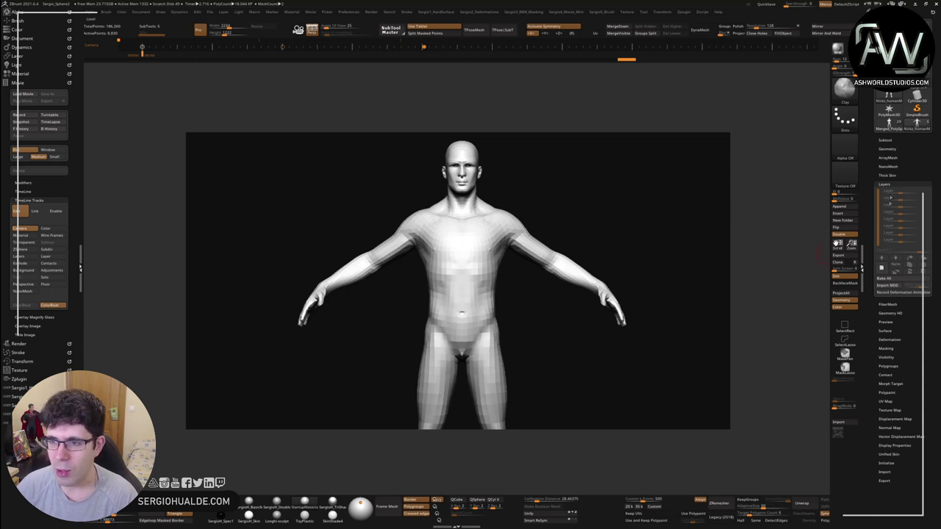
Add Untitled Layer 1, then lasso-mask the arms and invert the mask so they stay free
{"action": "left_click", "coordinate": [882, 270]}
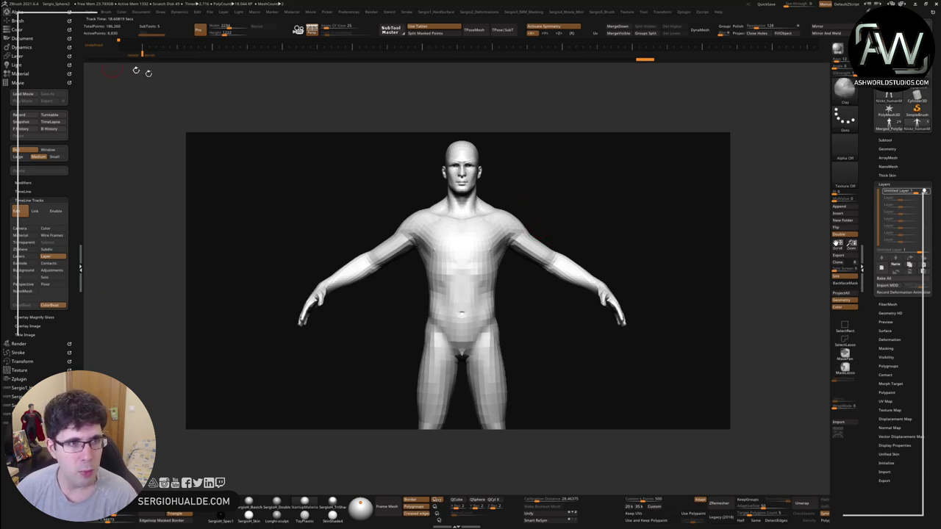
{"action": "left_click_drag", "start_coordinate": [539, 172], "coordinate": [676, 210], "text": "ctrl"}
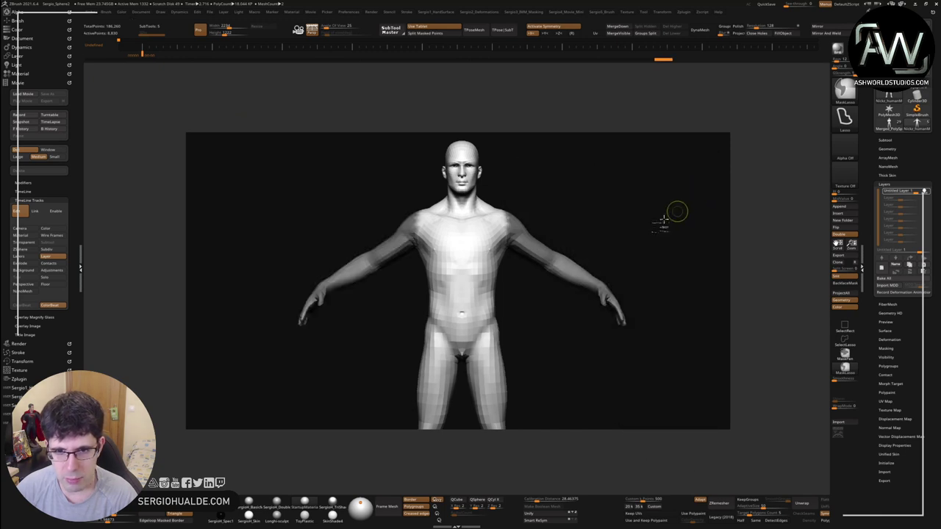
{"action": "left_click", "coordinate": [556, 218], "text": "ctrl"}
Rotate the arms down toward the body with the Transpose Rotate gizmo
{"action": "key", "text": "w"}
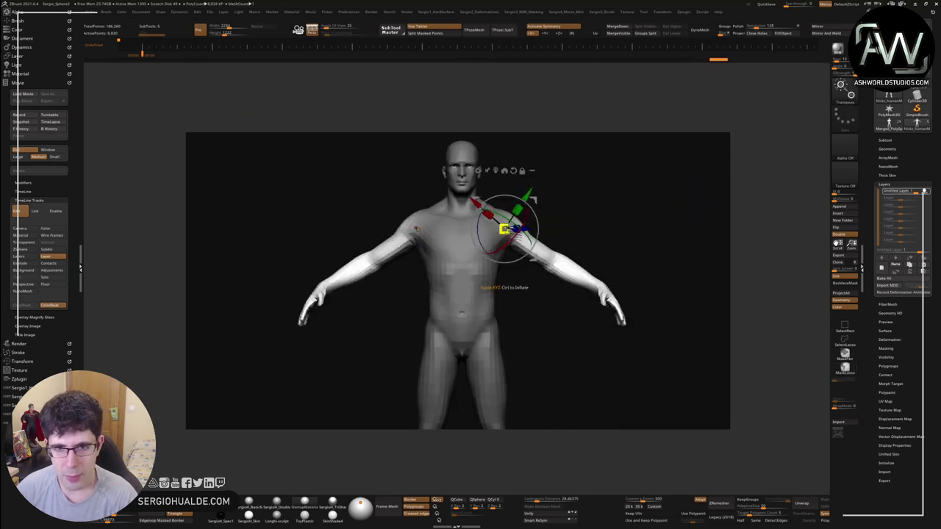
{"action": "mouse_move", "coordinate": [539, 220]}
{"action": "left_mouse_down"}
{"action": "mouse_move", "coordinate": [538, 252]}
{"action": "mouse_move", "coordinate": [552, 250]}
{"action": "left_mouse_up"}
{"action": "key", "text": "q"}
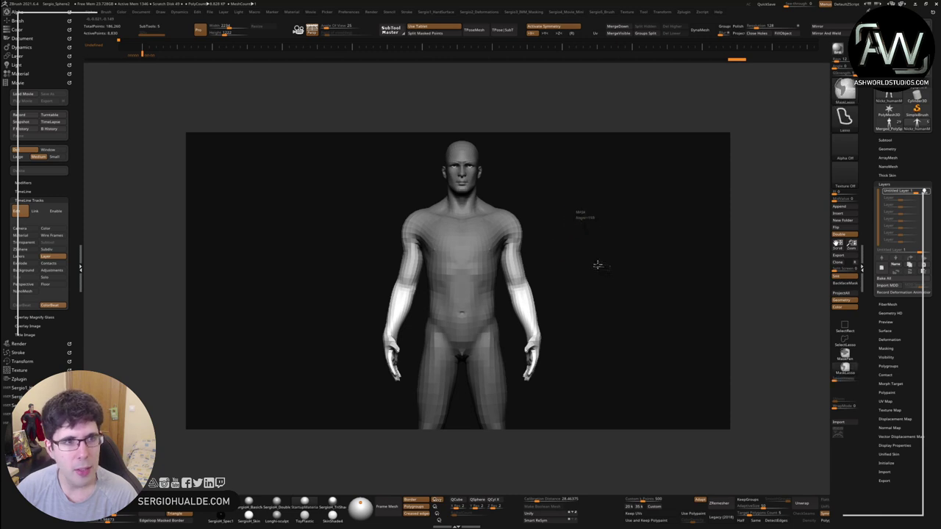
{"action": "mouse_move", "coordinate": [902, 192]}
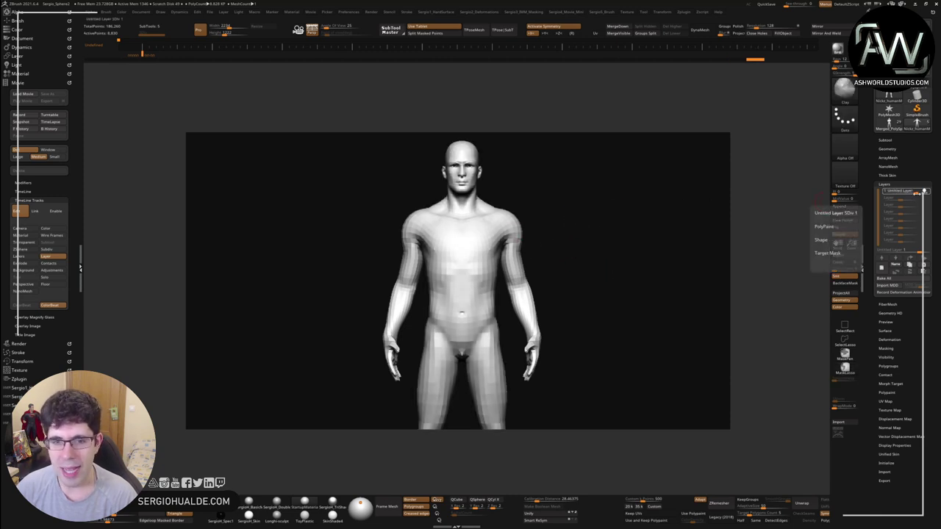
Key the arm layer at a later timeline position and preview the pose change back to the start
{"action": "left_click_drag", "start_coordinate": [901, 192], "coordinate": [928, 193]}
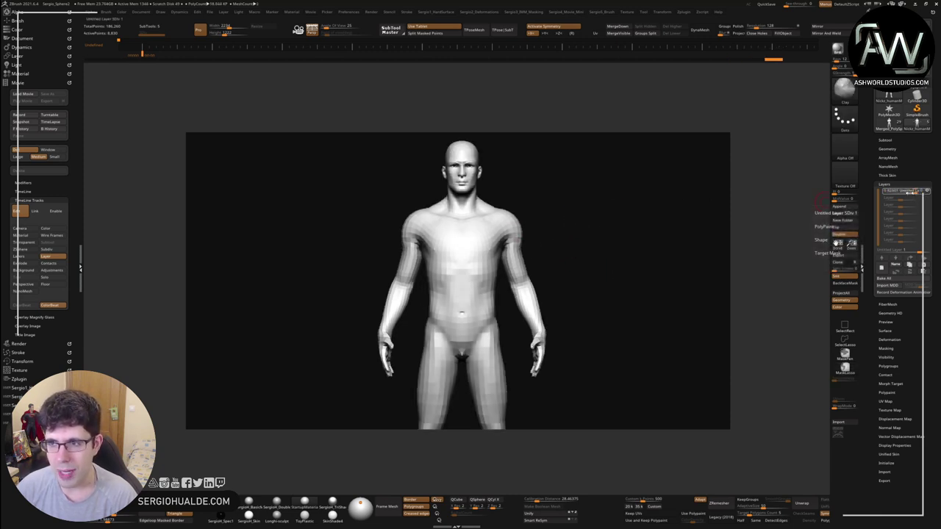
{"action": "left_click", "coordinate": [927, 192]}
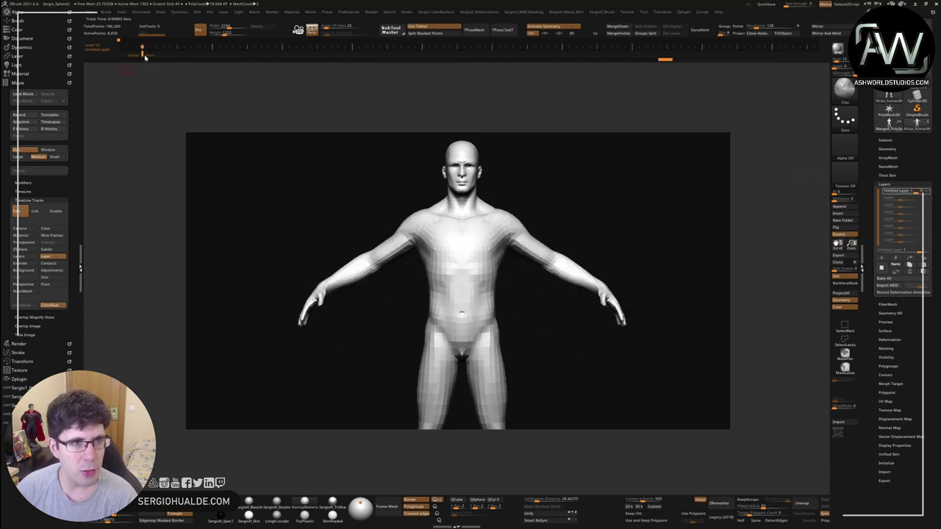
{"action": "left_click_drag", "start_coordinate": [145, 57], "coordinate": [424, 66]}
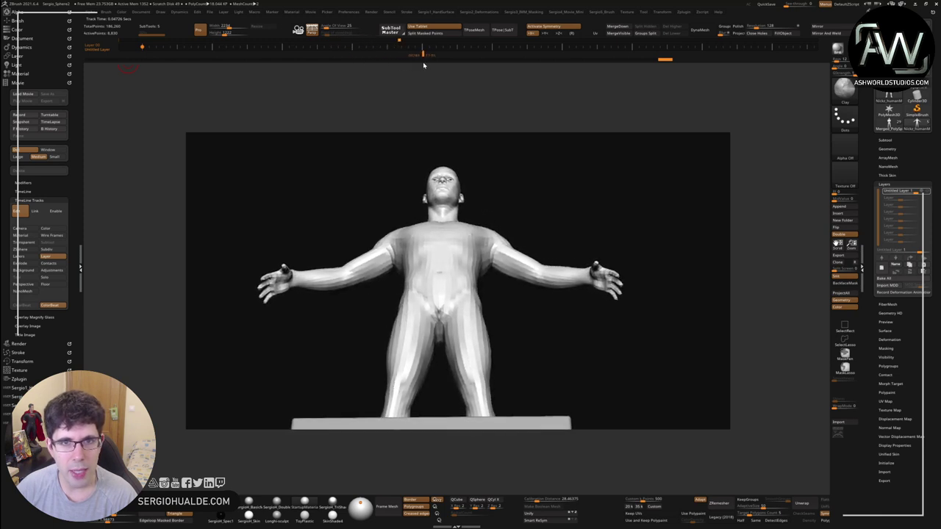
{"action": "left_click", "coordinate": [927, 192]}
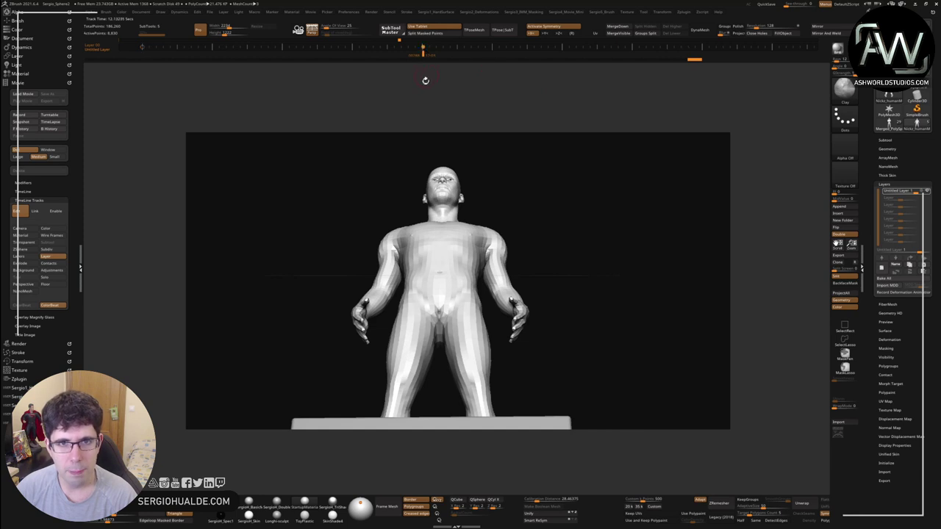
{"action": "mouse_move", "coordinate": [425, 57]}
{"action": "left_mouse_down"}
{"action": "mouse_move", "coordinate": [172, 56]}
{"action": "mouse_move", "coordinate": [156, 59]}
{"action": "mouse_move", "coordinate": [383, 59]}
{"action": "mouse_move", "coordinate": [434, 72]}
{"action": "mouse_move", "coordinate": [187, 85]}
{"action": "mouse_move", "coordinate": [125, 78]}
{"action": "mouse_move", "coordinate": [292, 86]}
{"action": "mouse_move", "coordinate": [54, 87]}
{"action": "left_mouse_up"}
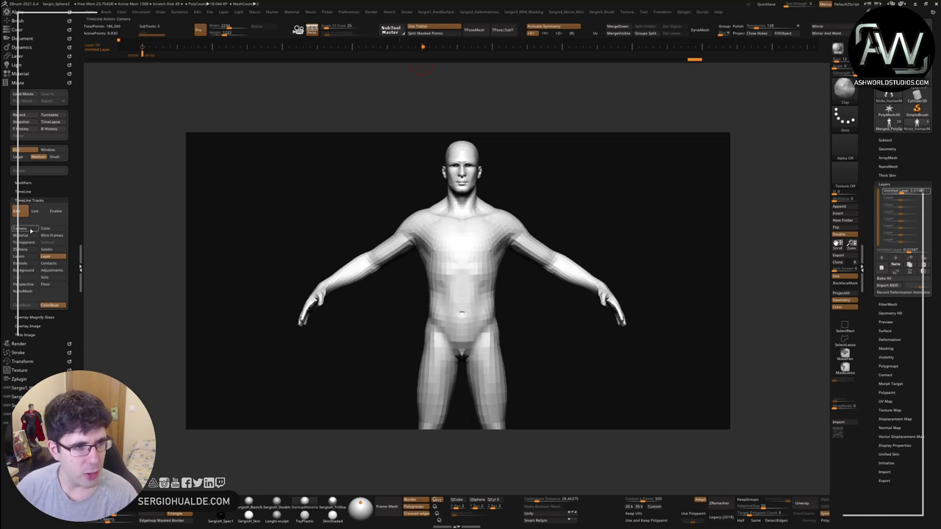
Switch the timeline to camera keys, preview the arm animation, and zoom in on the head and shoulders
{"action": "left_click", "coordinate": [558, 192]}
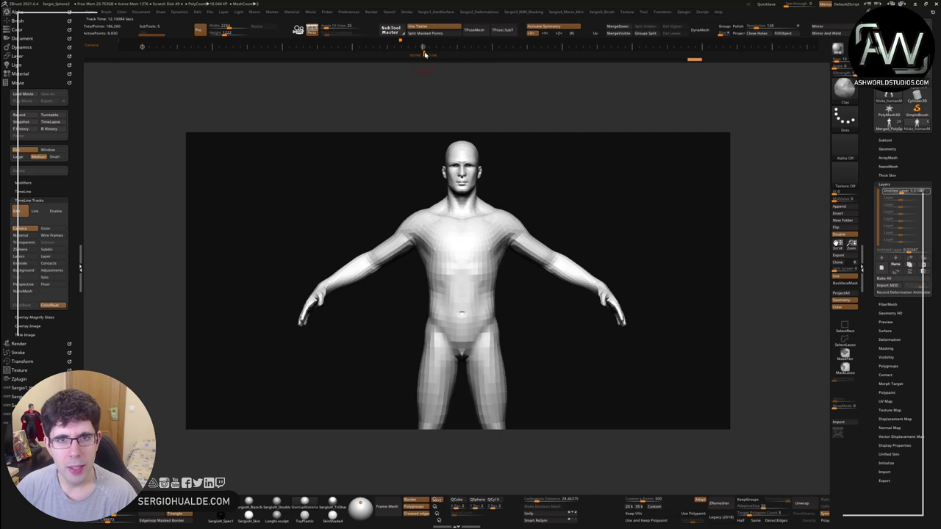
{"action": "left_click_drag", "start_coordinate": [423, 54], "coordinate": [143, 54]}
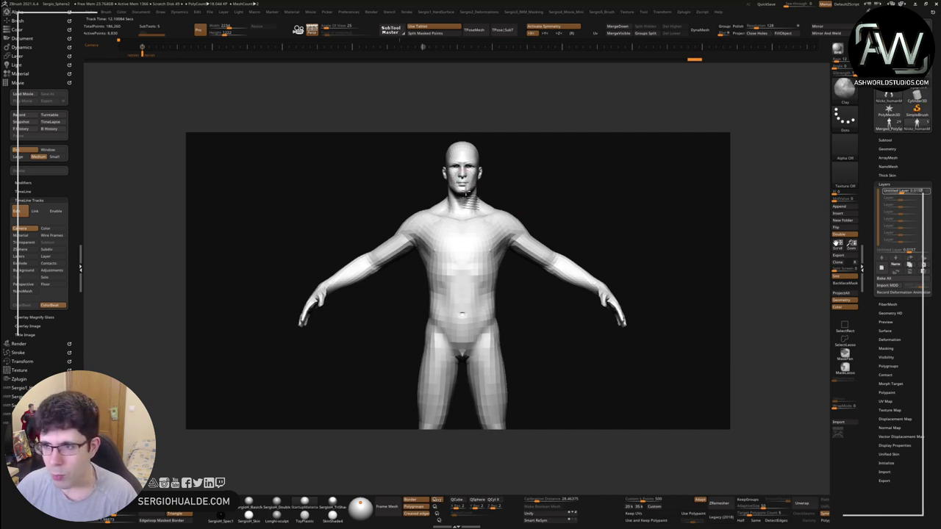
{"action": "left_click_drag", "start_coordinate": [559, 231], "coordinate": [437, 84], "text": "alt"}
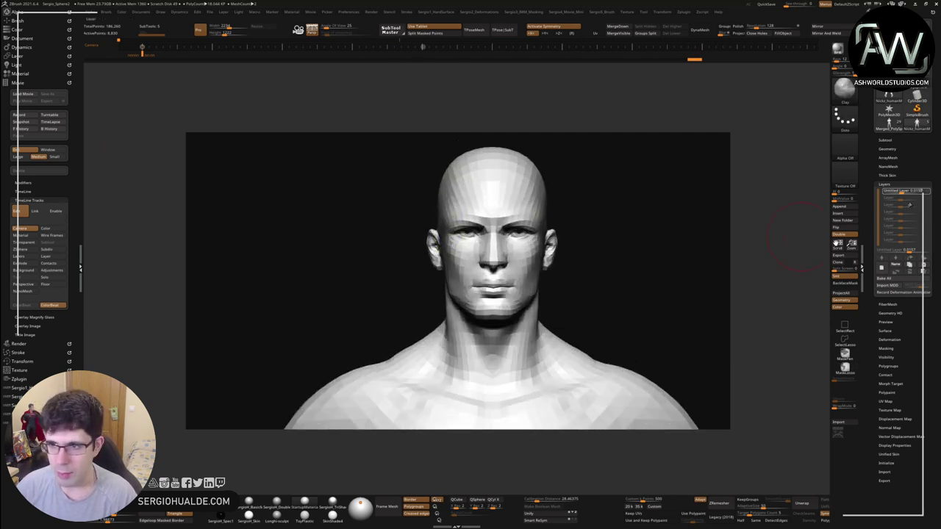
Bake All layers in Tool > Layers and reframe the whole body with F
{"action": "left_click", "coordinate": [900, 185]}
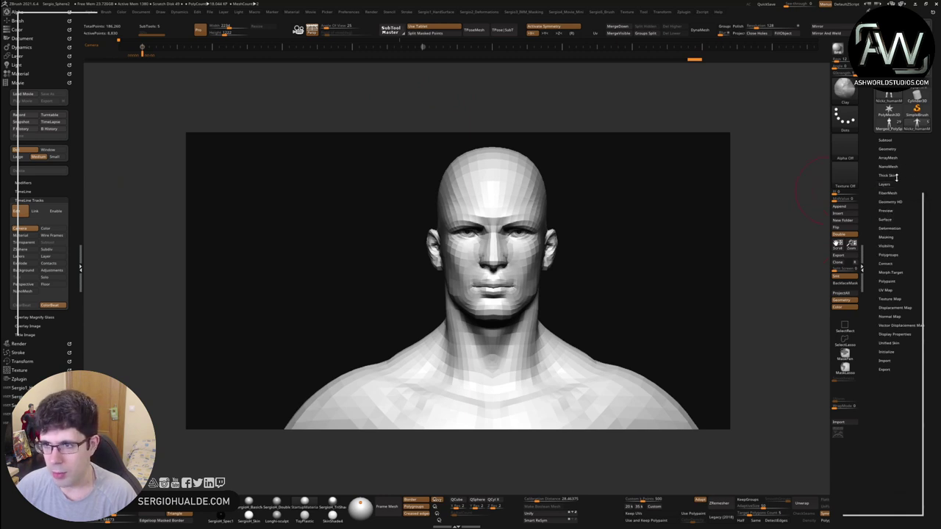
{"action": "left_click", "coordinate": [888, 184]}
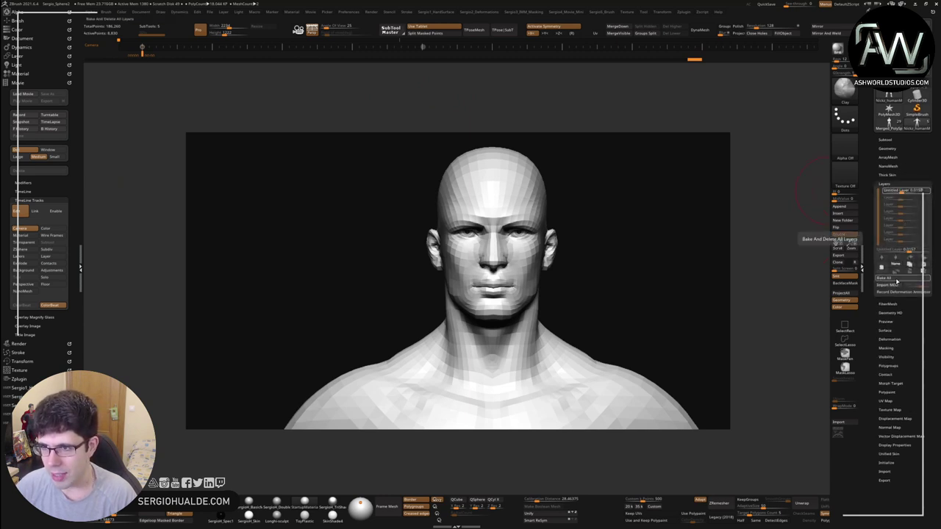
{"action": "left_click", "coordinate": [897, 282]}
{"action": "key", "text": "f"}
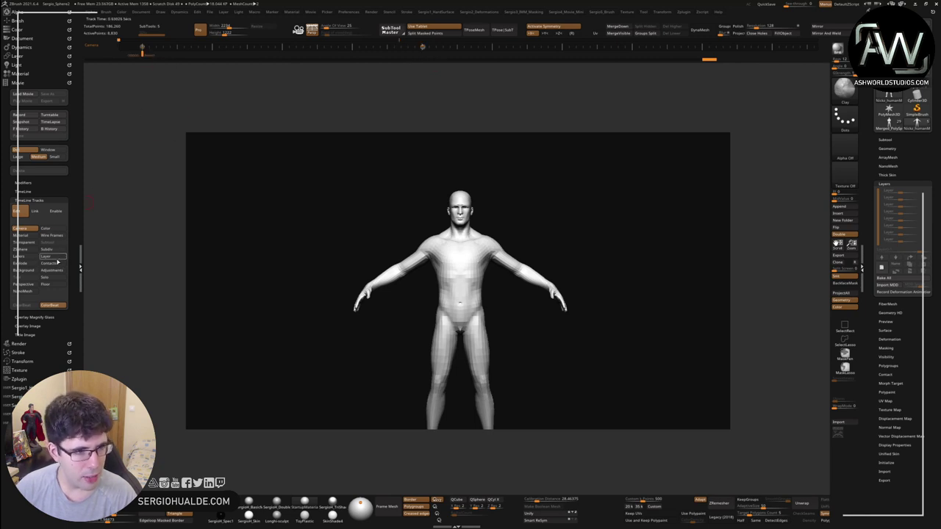
Create a new layer for the smile, testing a stroke on the head and undoing it
{"action": "left_click", "coordinate": [881, 267]}
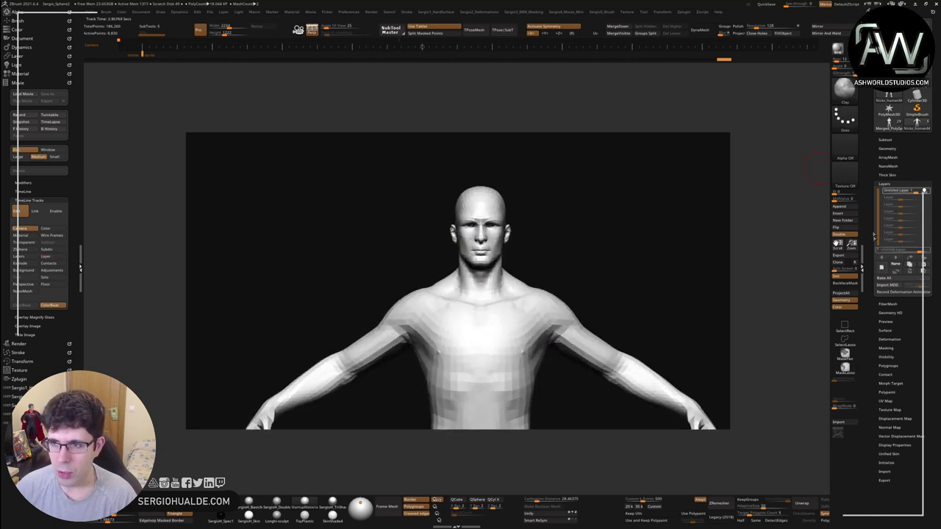
{"action": "left_click_drag", "start_coordinate": [484, 190], "coordinate": [505, 199]}
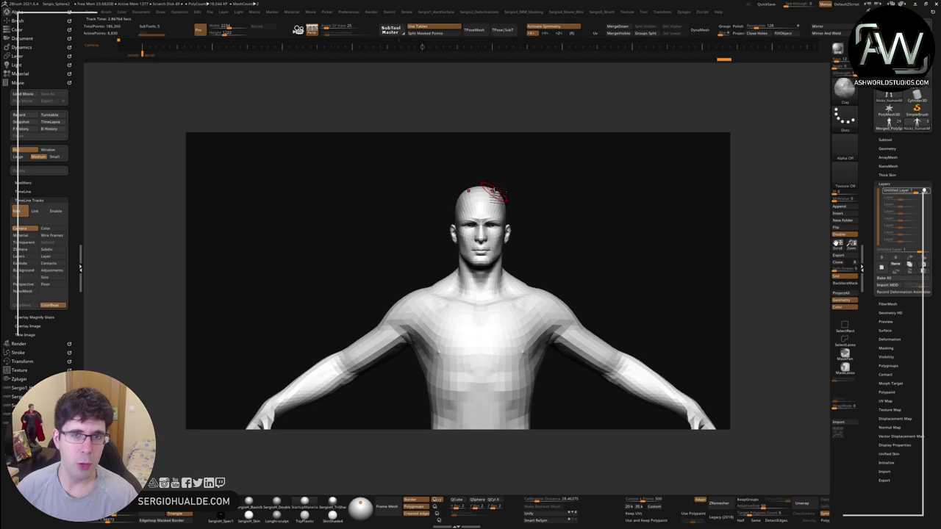
{"action": "key", "text": "ctrl+z"}
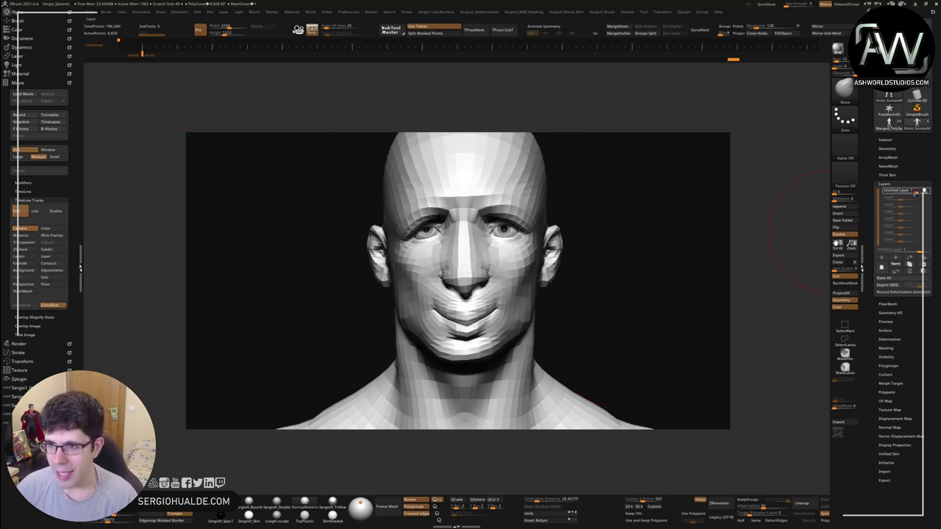
Toggle the smile layer on and off, then key it at a later timeline position
{"action": "left_click", "coordinate": [925, 192]}
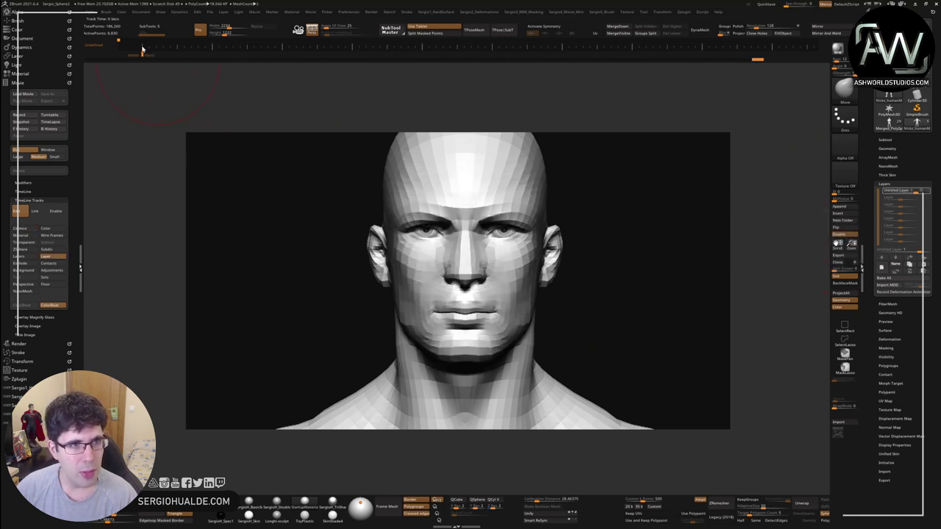
{"action": "left_click", "coordinate": [928, 192]}
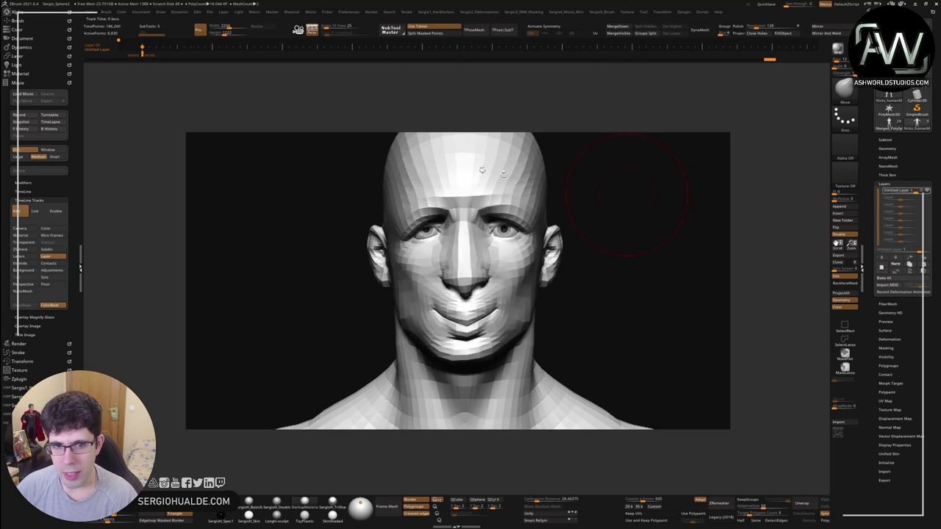
{"action": "left_click", "coordinate": [352, 49]}
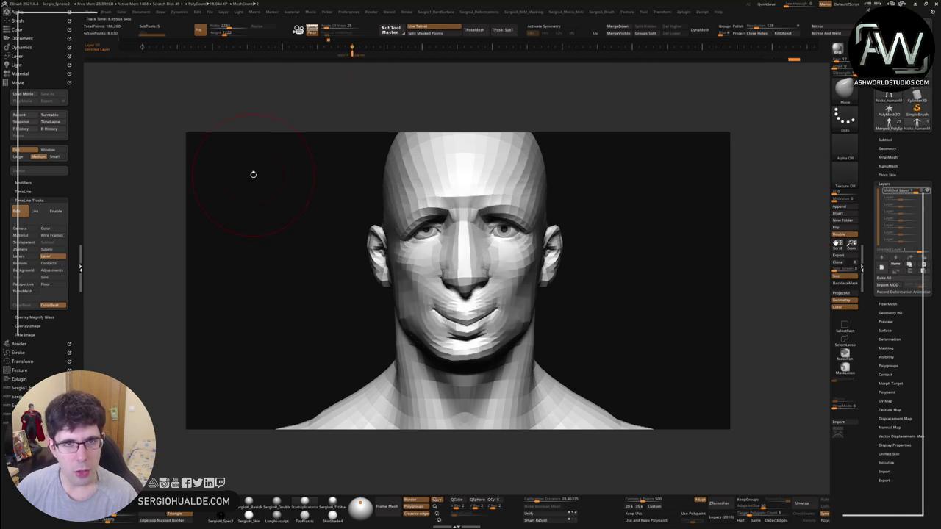
{"action": "left_click", "coordinate": [352, 53], "text": "shift"}
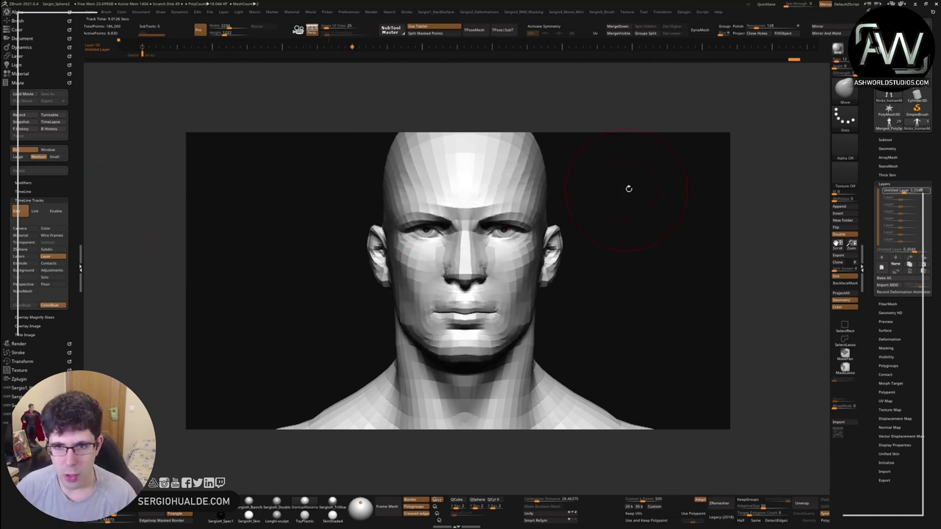
Select the Camera track, rotate to a downward three-quarter angle, and key the camera there
{"action": "left_click", "coordinate": [26, 229]}
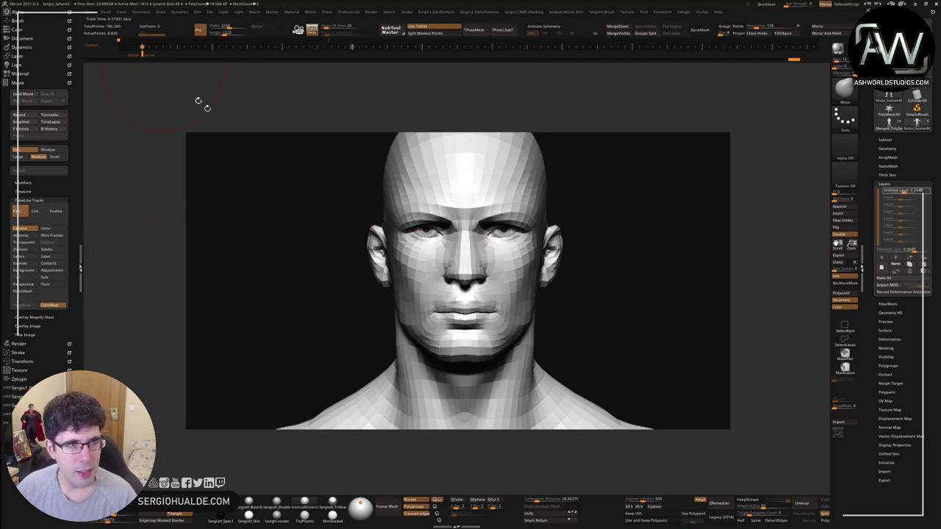
{"action": "left_click_drag", "start_coordinate": [198, 100], "coordinate": [493, 278]}
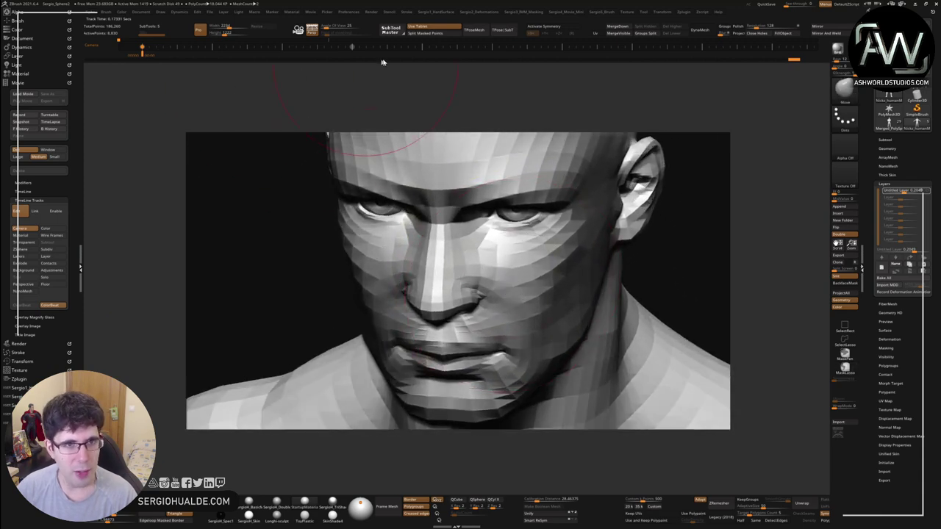
{"action": "left_click", "coordinate": [353, 47]}
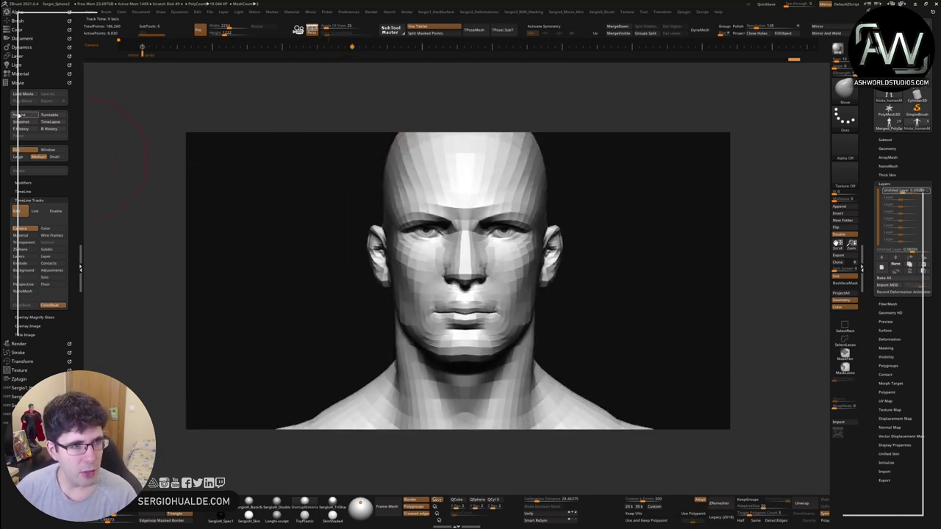
Record the full timeline animation, face close-up down to the feet and back, then replay the movie
{"action": "left_click", "coordinate": [23, 115]}
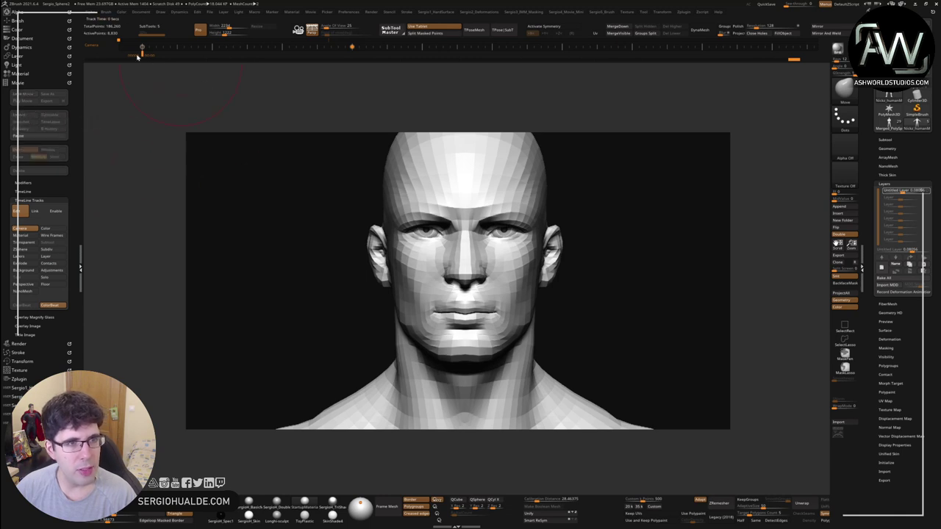
{"action": "key", "text": "shift"}
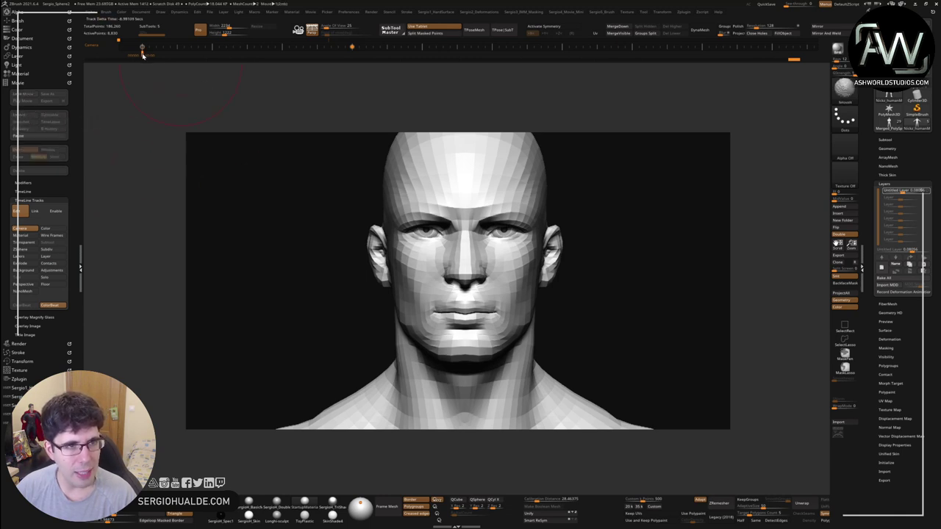
{"action": "left_click", "coordinate": [143, 55], "text": "shift"}
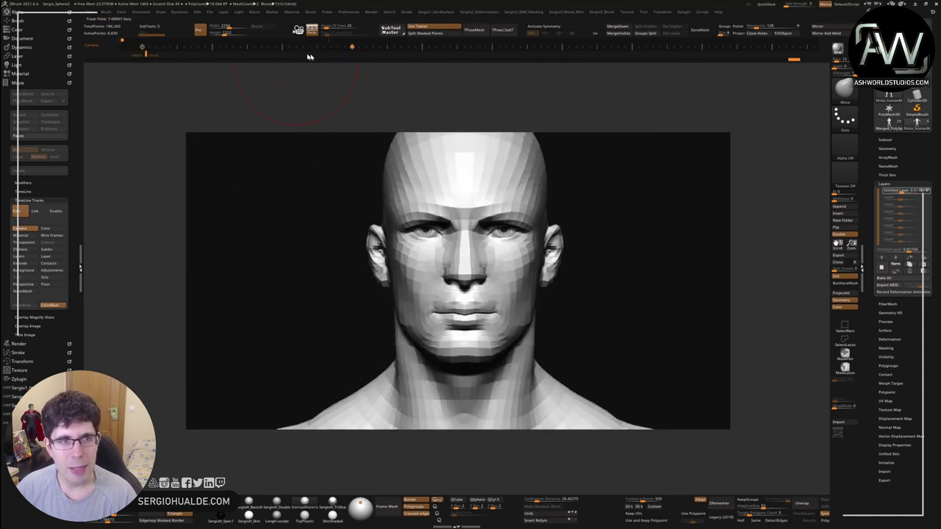
{"action": "mouse_move", "coordinate": [157, 55]}
{"action": "left_mouse_down"}
{"action": "mouse_move", "coordinate": [247, 56]}
{"action": "mouse_move", "coordinate": [56, 87]}
{"action": "left_mouse_up"}
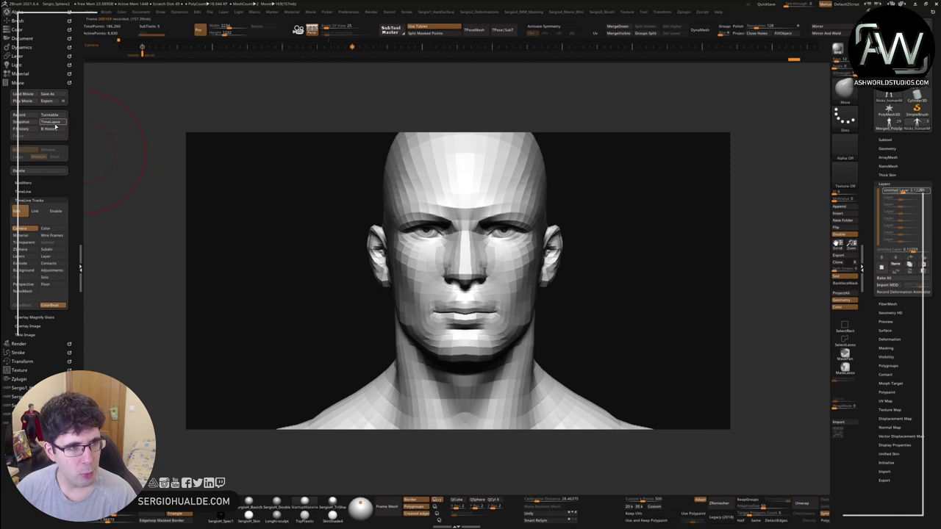
{"action": "left_click", "coordinate": [23, 101]}
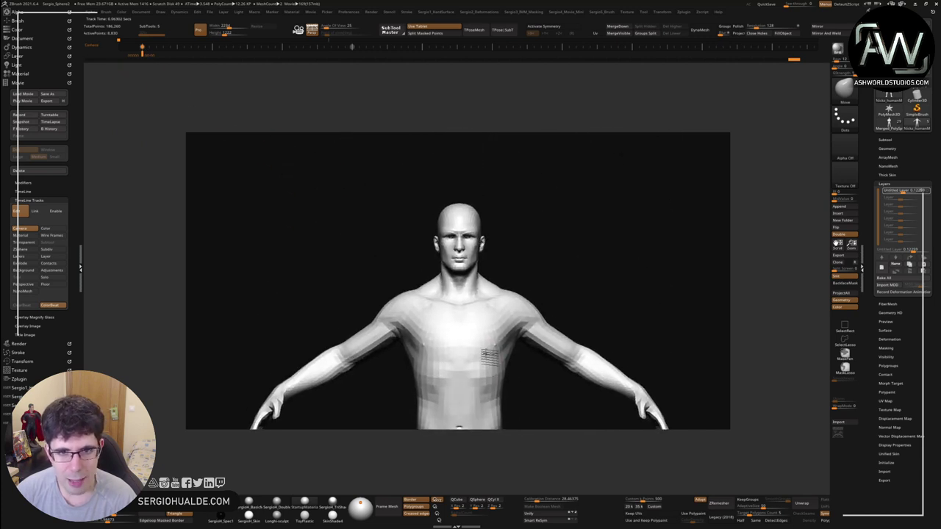
{"action": "left_click", "coordinate": [248, 47]}
{"action": "left_click_drag", "start_coordinate": [144, 58], "coordinate": [246, 66]}
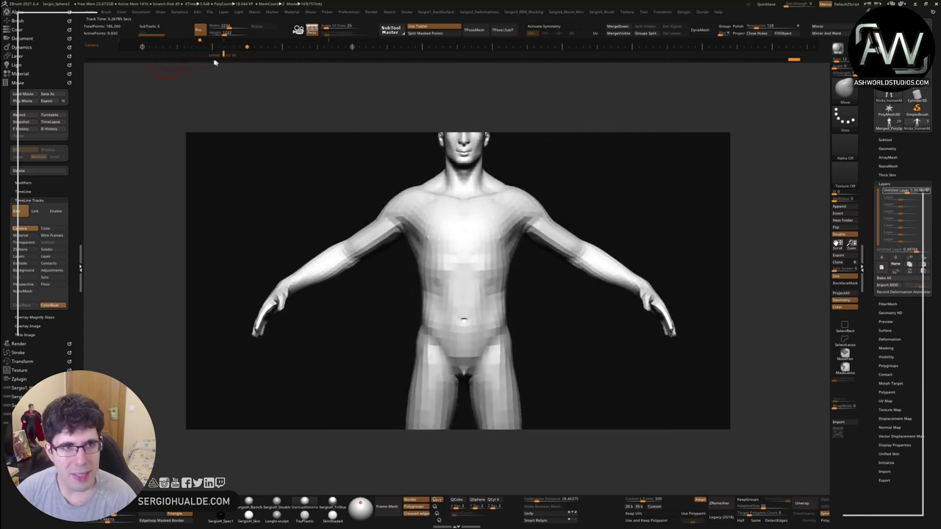
{"action": "left_click_drag", "start_coordinate": [247, 66], "coordinate": [247, 54]}
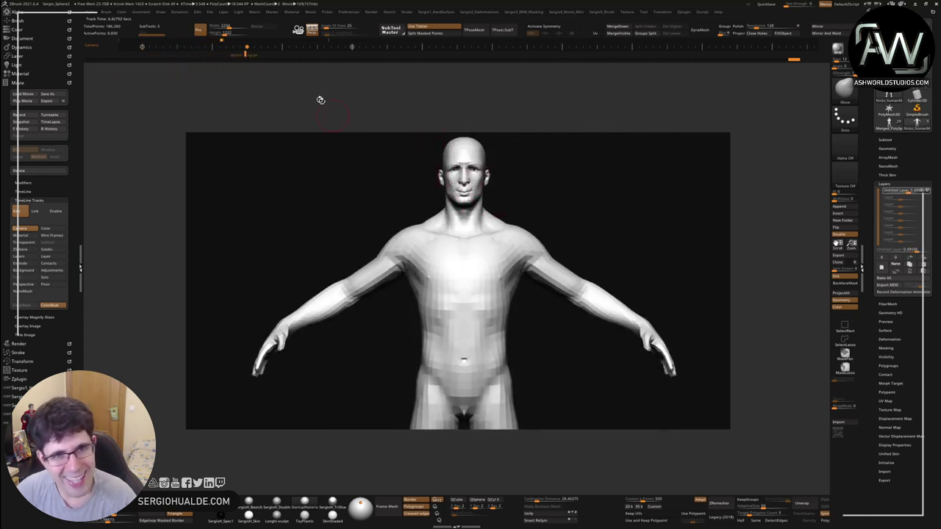
{"action": "left_click", "coordinate": [247, 55]}
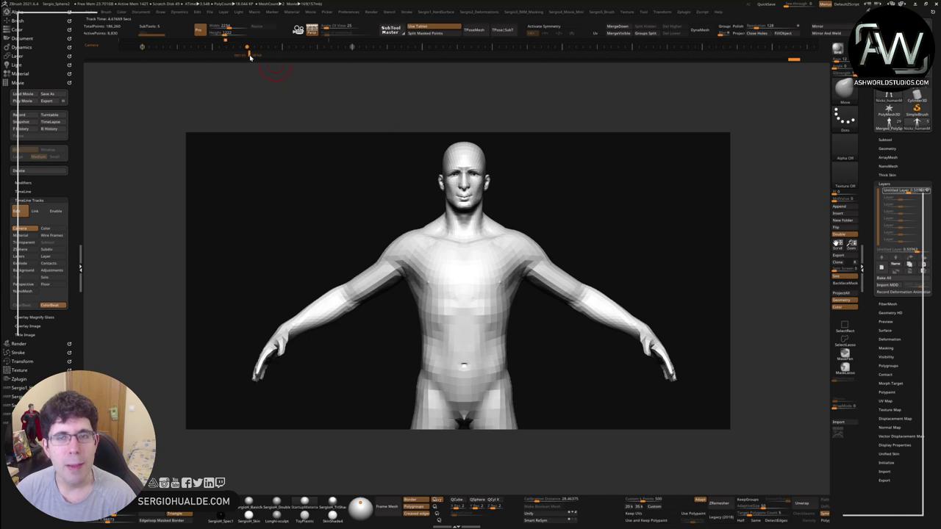